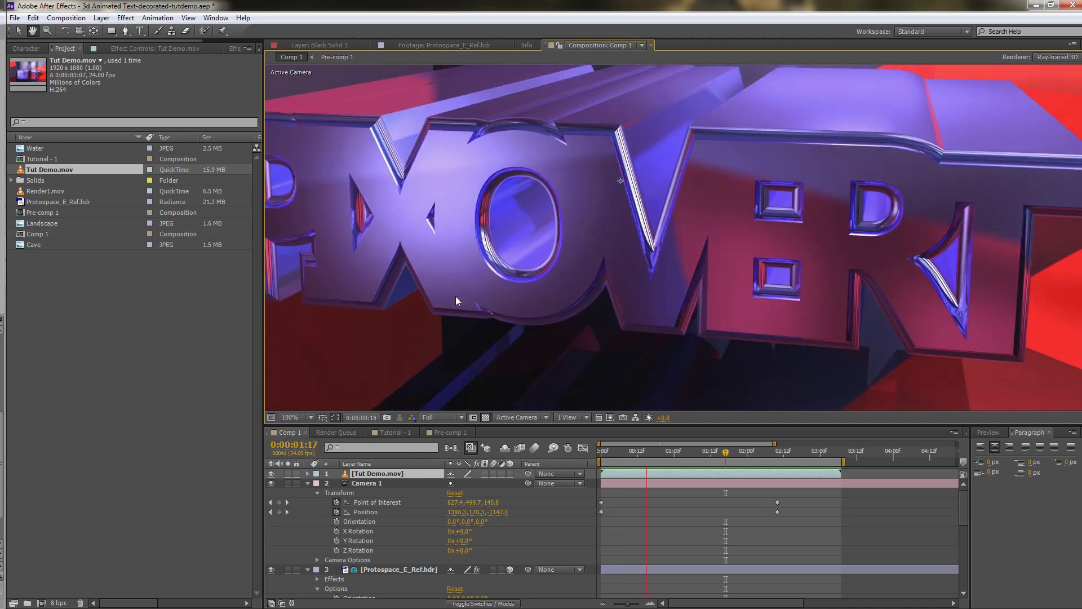
Step: Preview the camera fly-past, scrub back to frame 6, then replay it from 0:00:00:00
key(space)
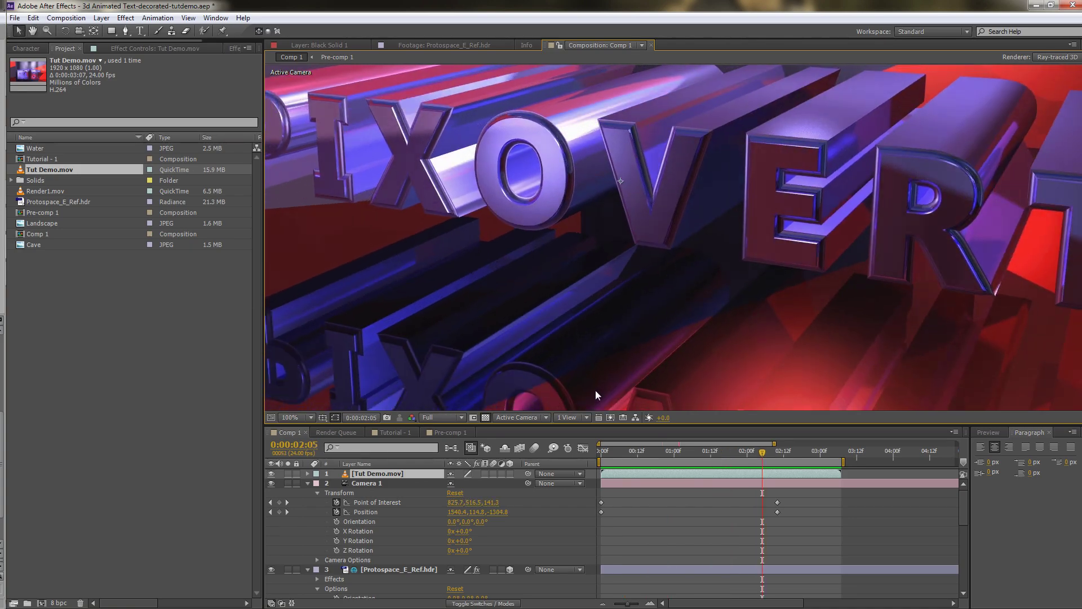
drag(770, 450, 574, 458)
key(space)
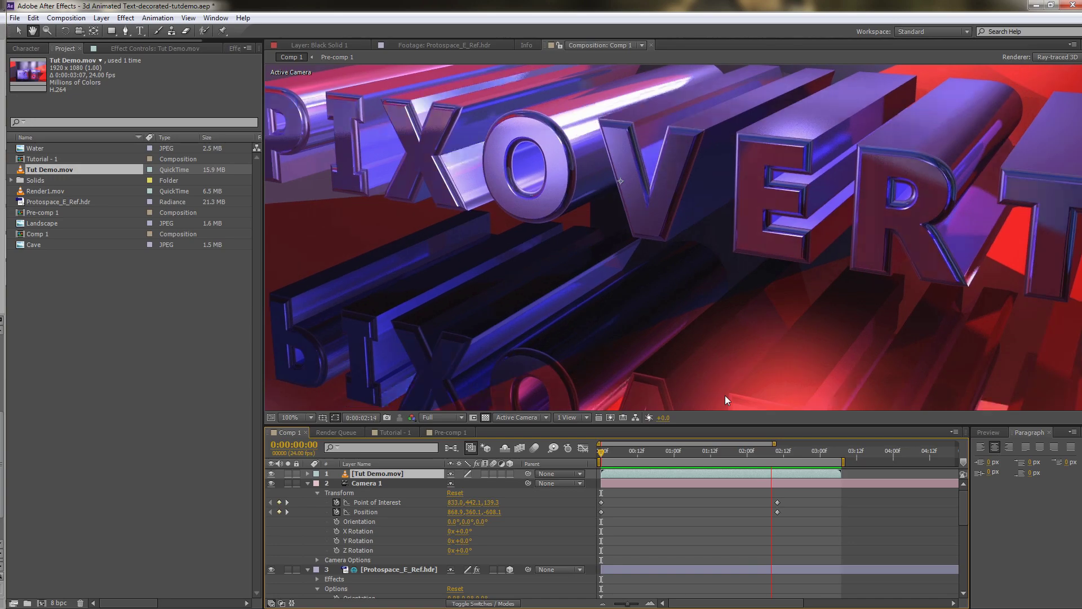
key(space)
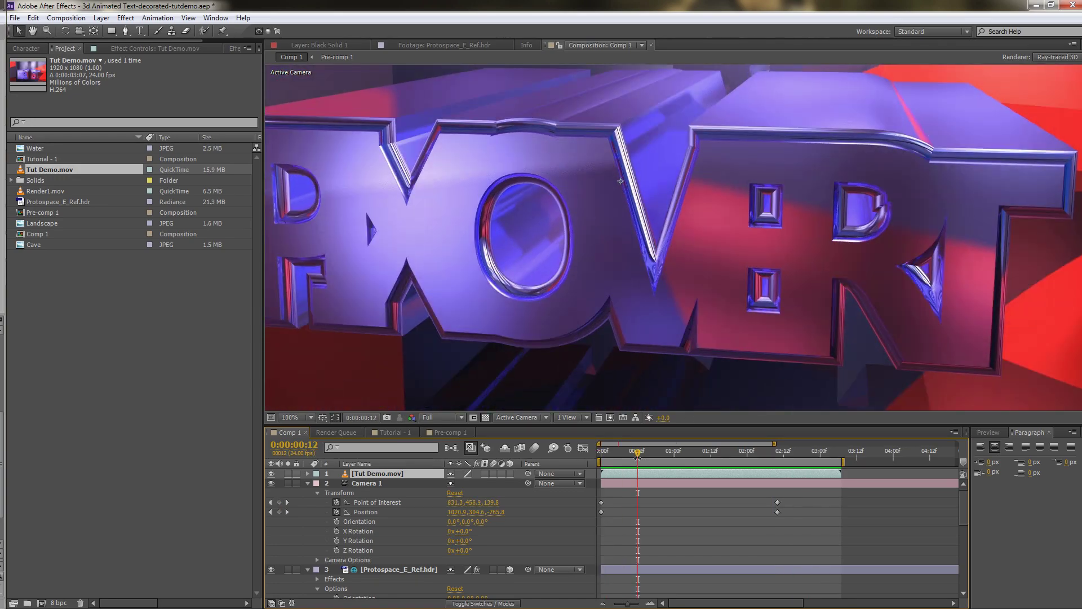
drag(634, 452, 618, 459)
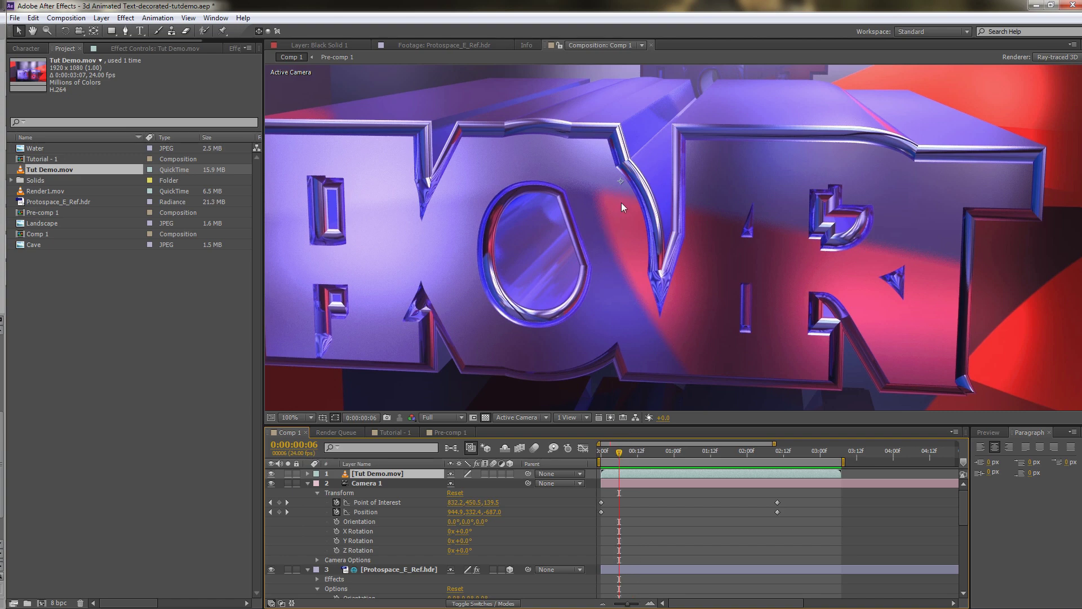
key(space)
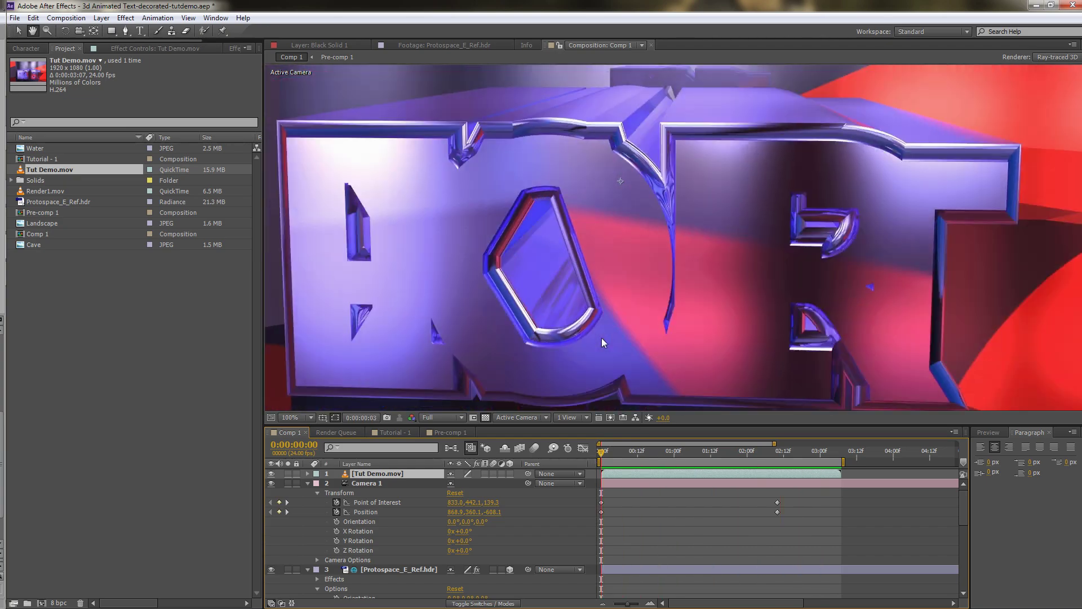
key(space)
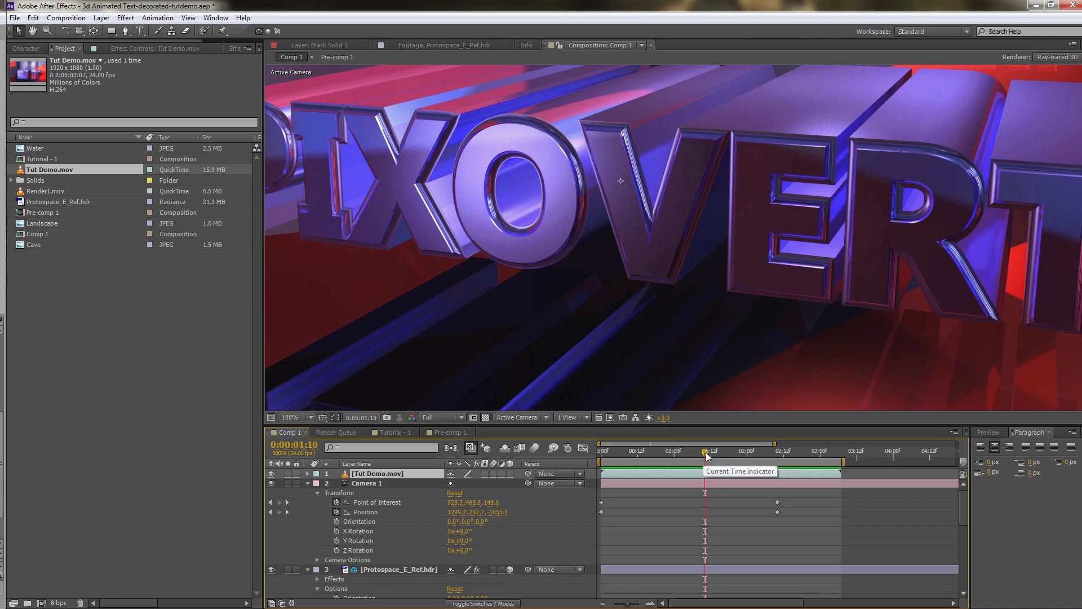
key(space)
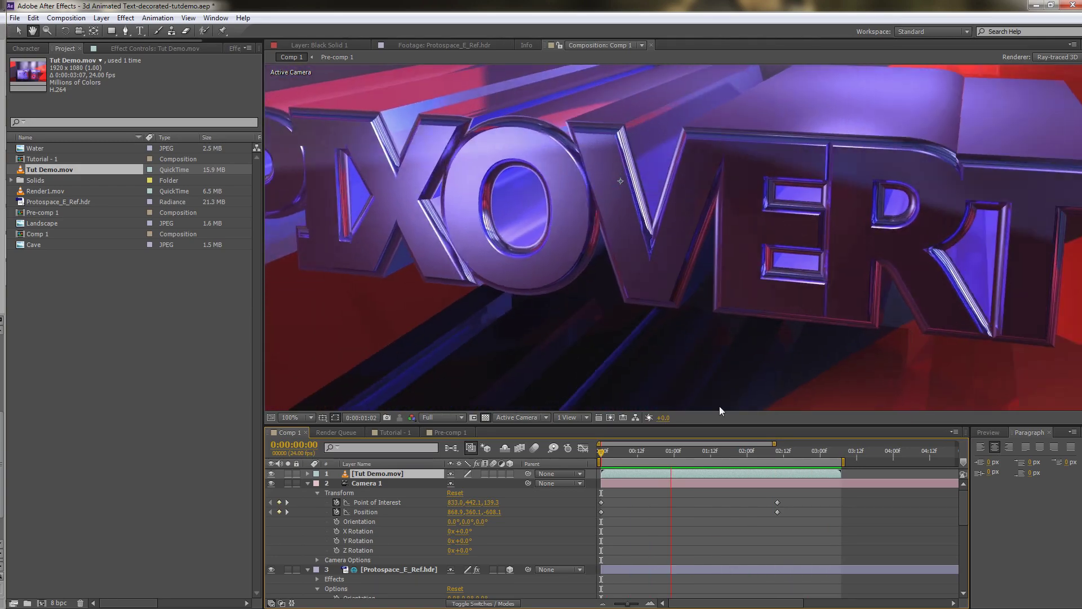
Step: Scrub back to the early frames and toggle Tut Demo.mov on and off to compare its reflection
click(699, 451)
drag(701, 451, 599, 455)
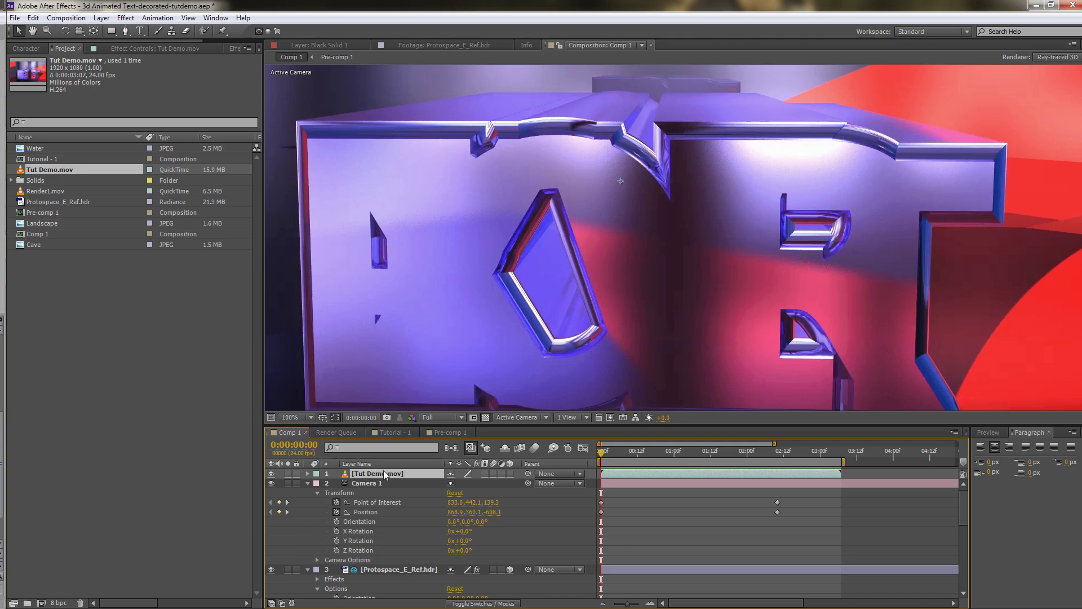
mouse_move(602, 454)
mouse_down()
mouse_move(677, 454)
mouse_move(588, 455)
mouse_up()
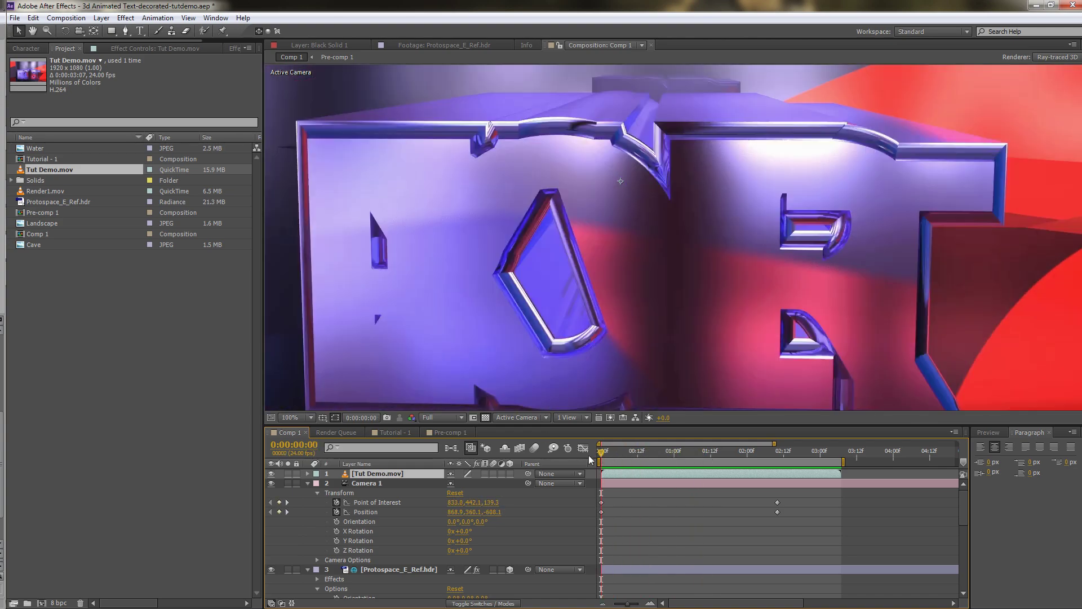
click(271, 474)
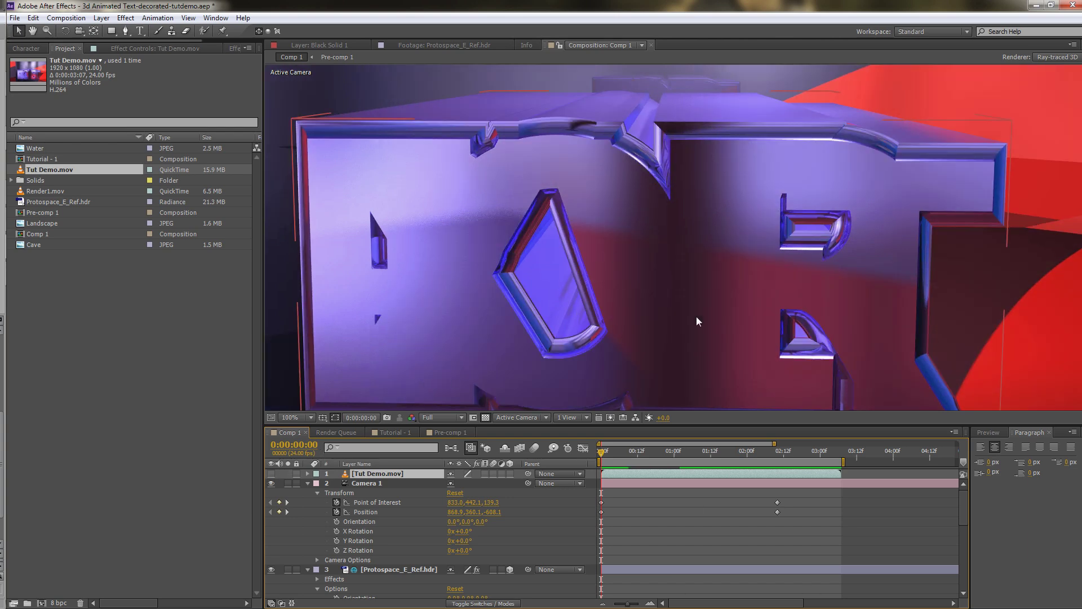
click(272, 474)
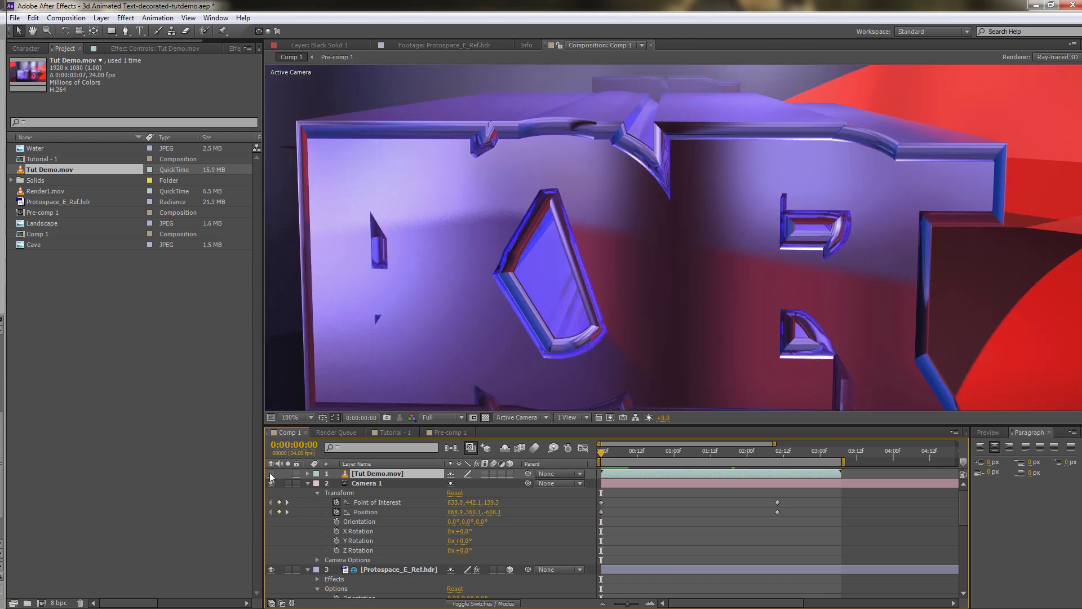
click(271, 474)
click(271, 475)
click(271, 474)
click(271, 474)
Step: Preview the camera move, go to frame 5, and toggle Tut Demo.mov repeatedly, leaving it hidden
key(KP_0)
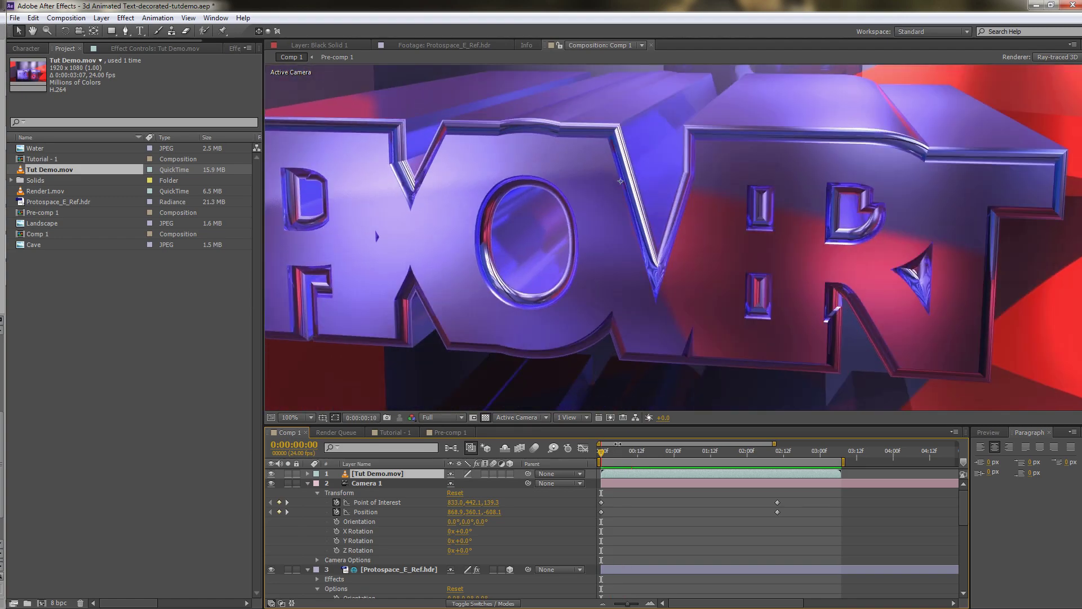
drag(635, 451, 619, 460)
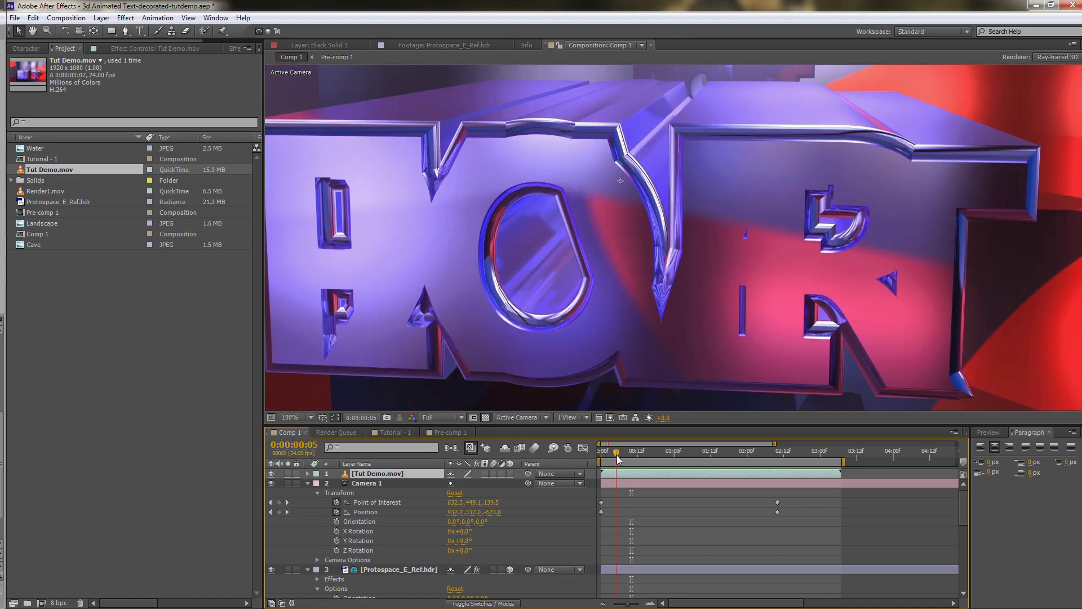
click(272, 473)
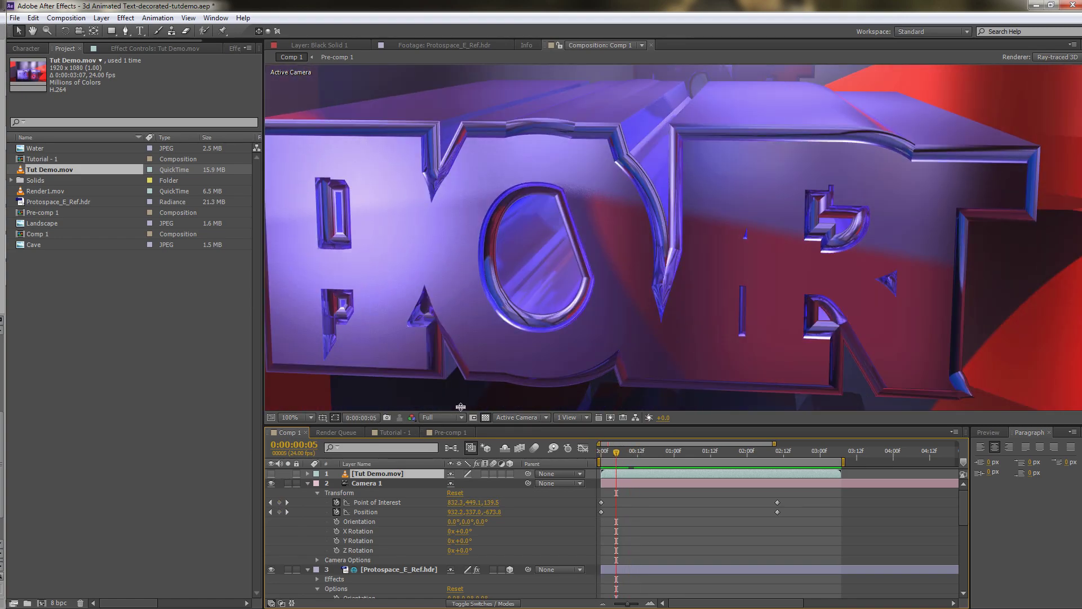
click(271, 473)
click(272, 474)
click(272, 474)
click(271, 473)
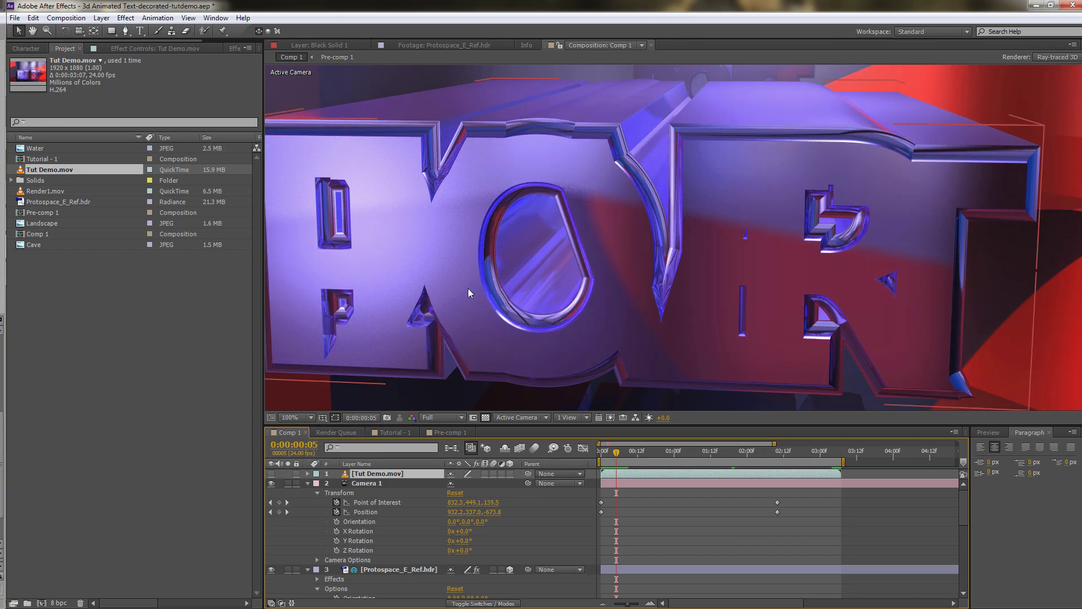
click(272, 474)
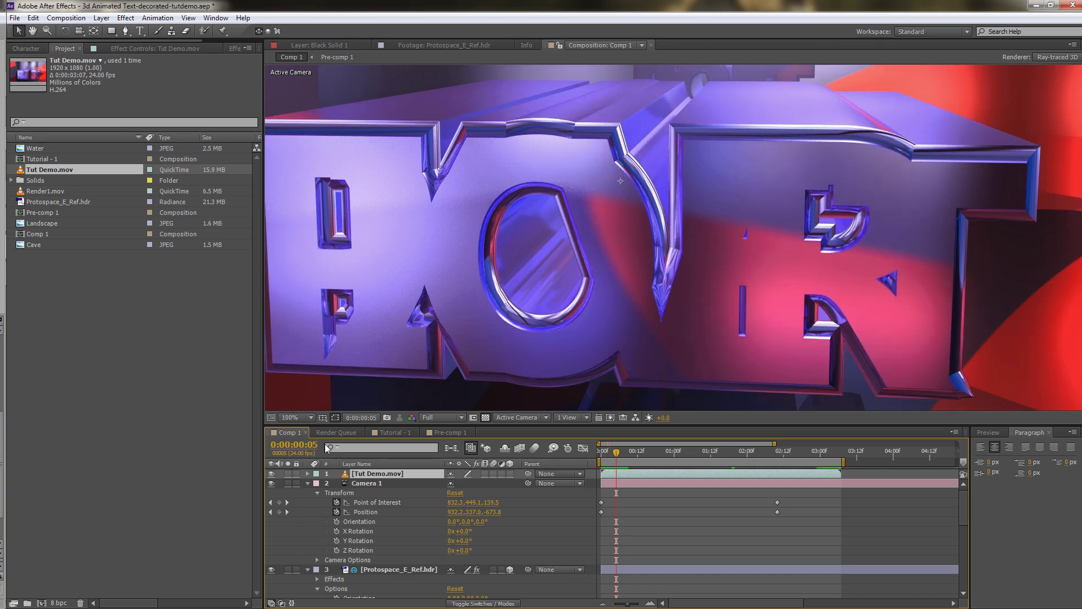
click(272, 473)
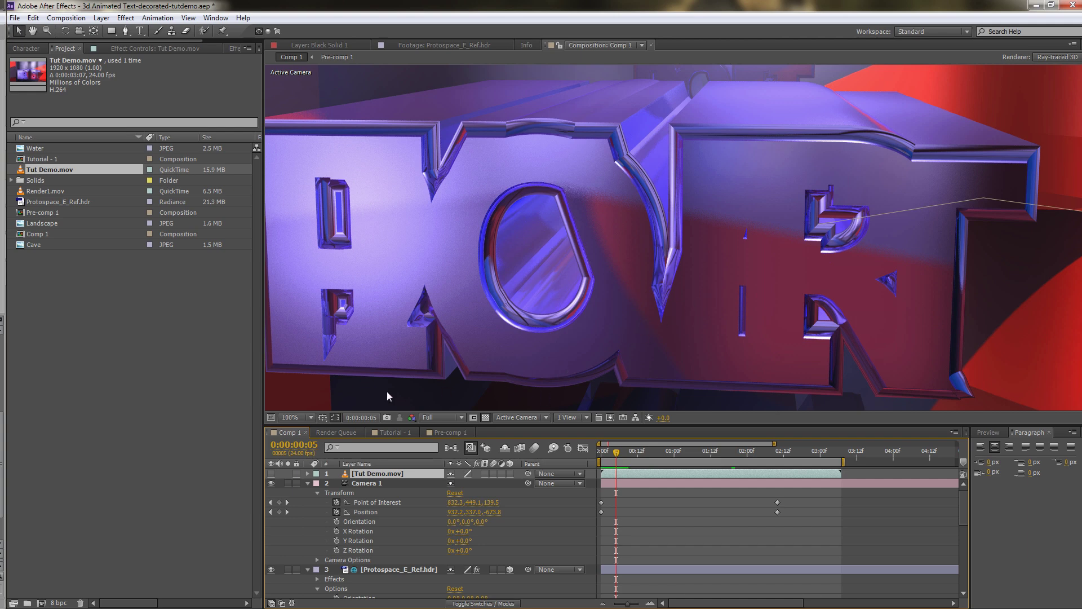
Step: Show Tut Demo.mov again at frame 5, then zoom the viewer to 50% and back to 100%
click(63, 49)
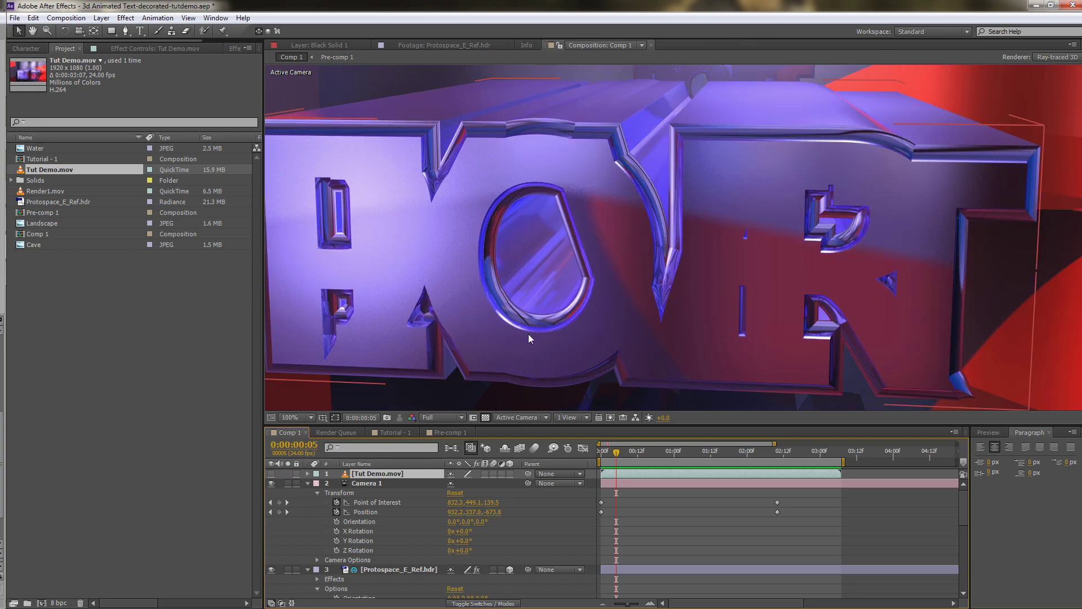
click(271, 473)
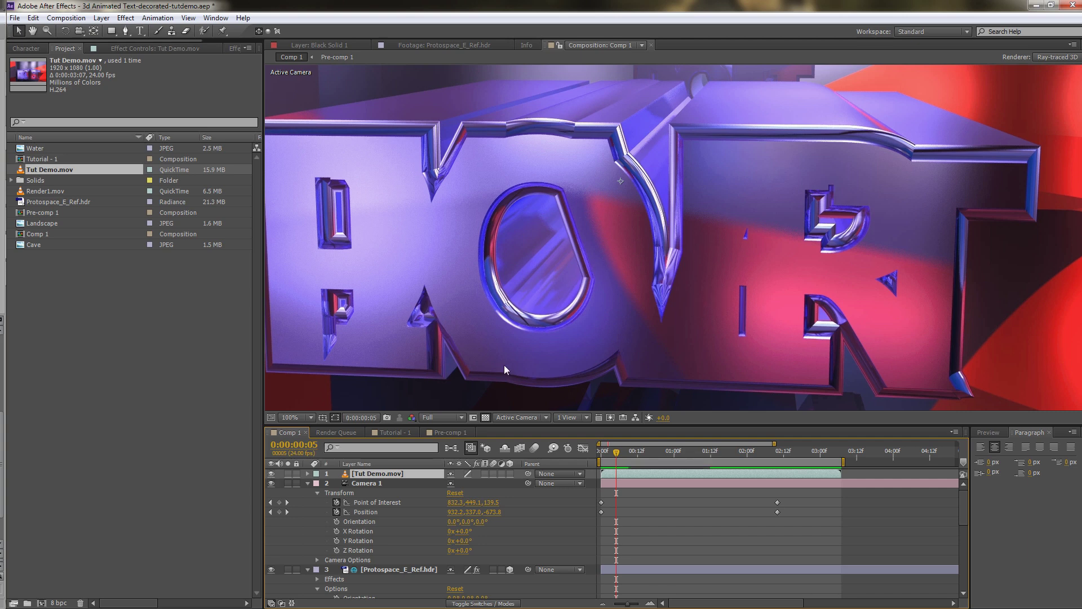
scroll(530, 289, down, 2)
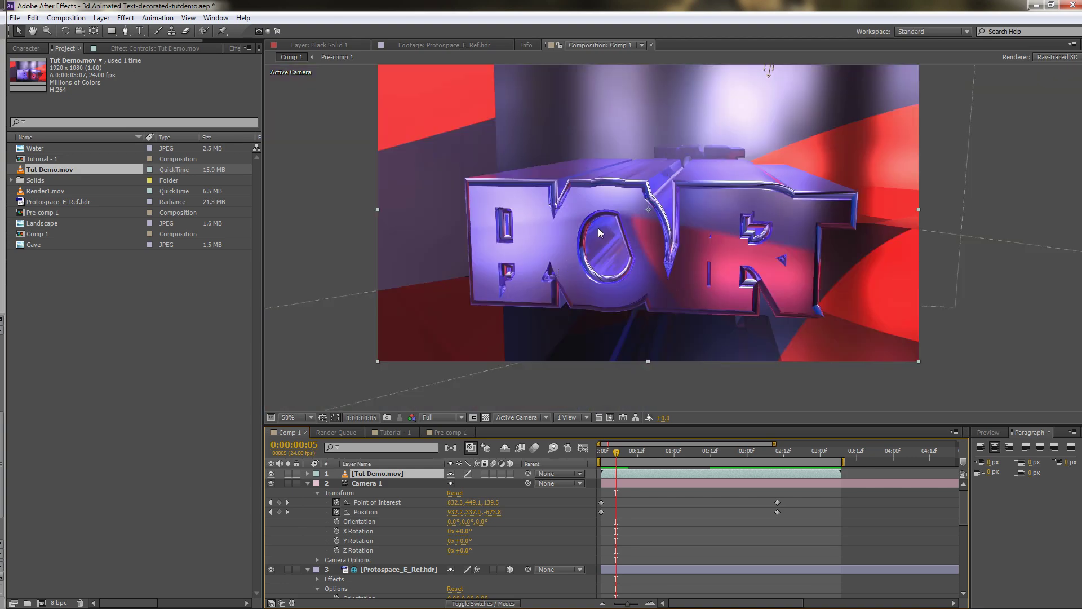
scroll(597, 227, down, 1)
scroll(594, 219, up, 1)
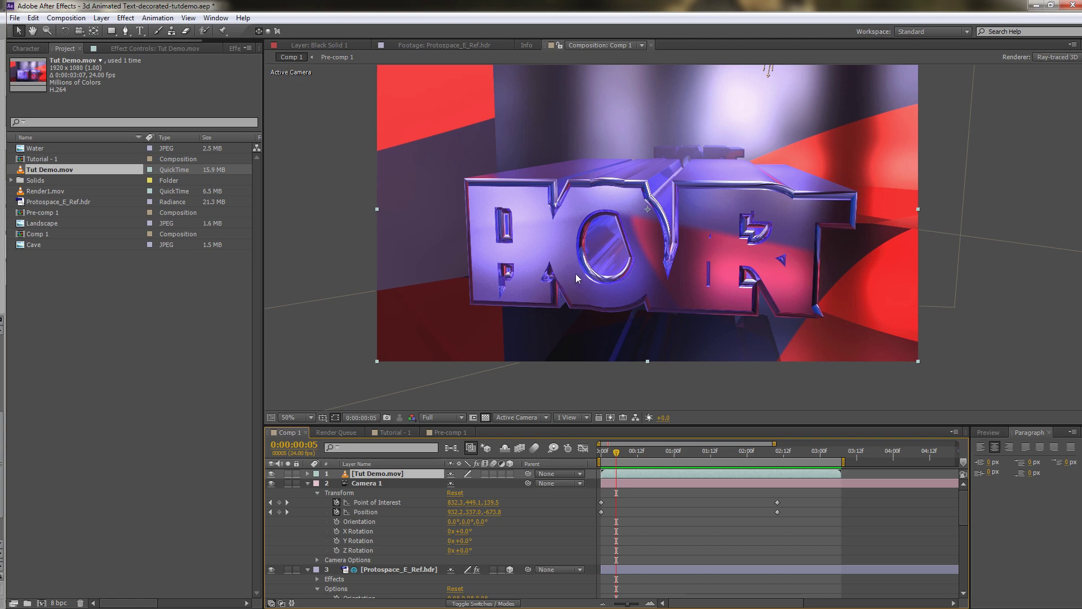
key(period)
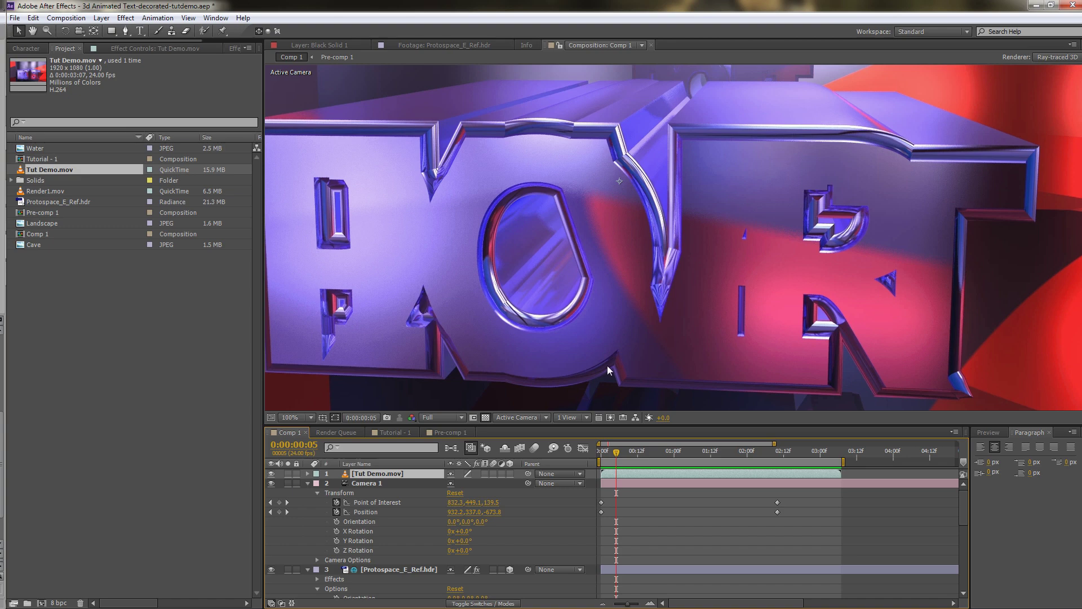
key(comma)
Step: Zoom in to 800% and pan along a letter edge to check aliasing, then zoom back out
key(period)
scroll(726, 141, up, 5)
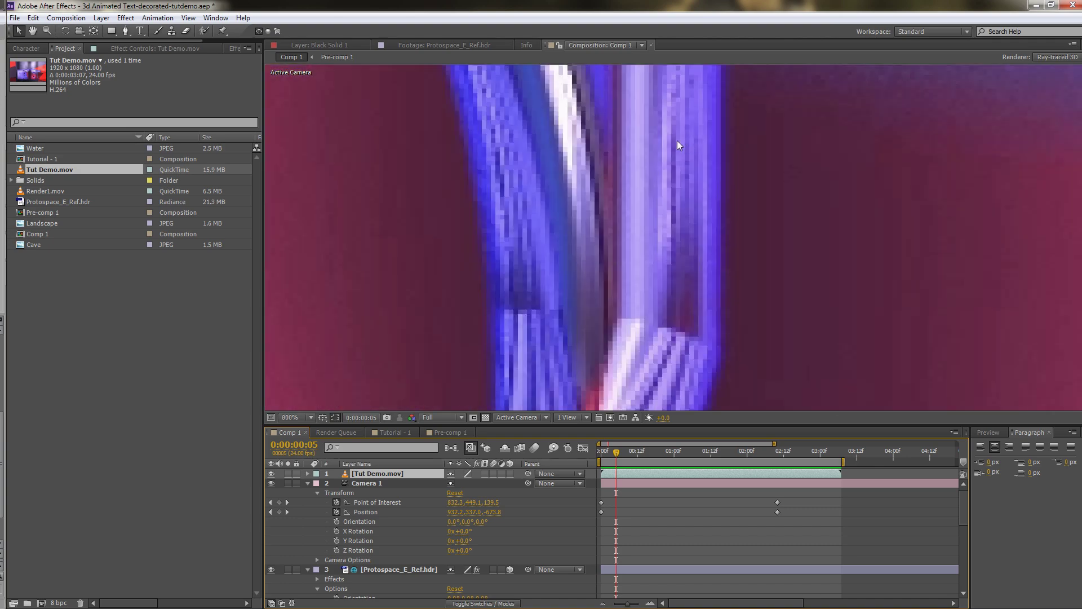
key(h)
drag(678, 145, 720, 247)
key(v)
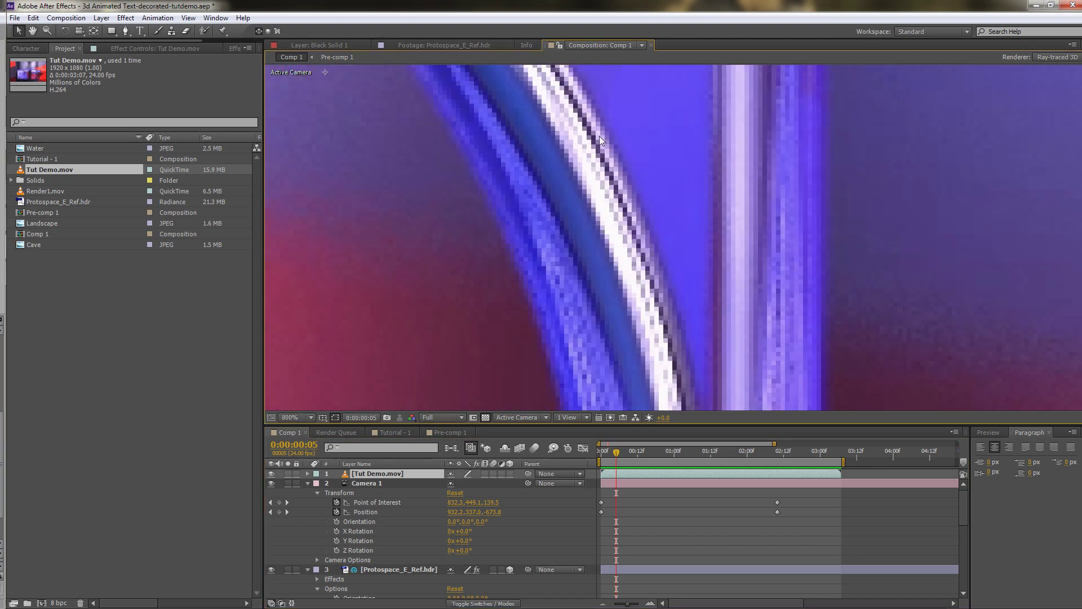
scroll(507, 195, down, 5)
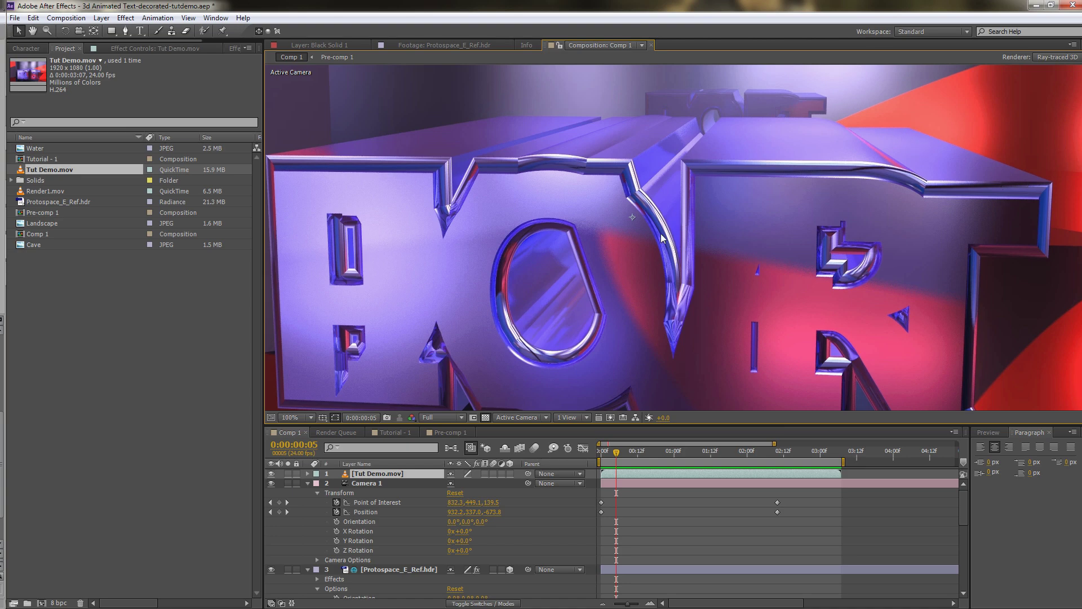
scroll(654, 189, up, 5)
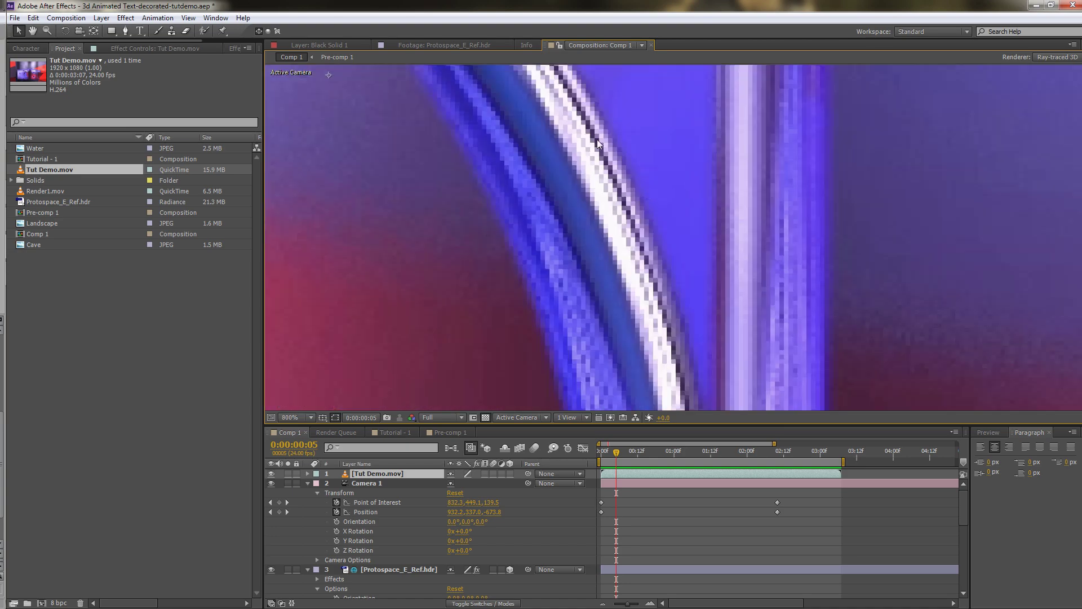
scroll(622, 236, down, 5)
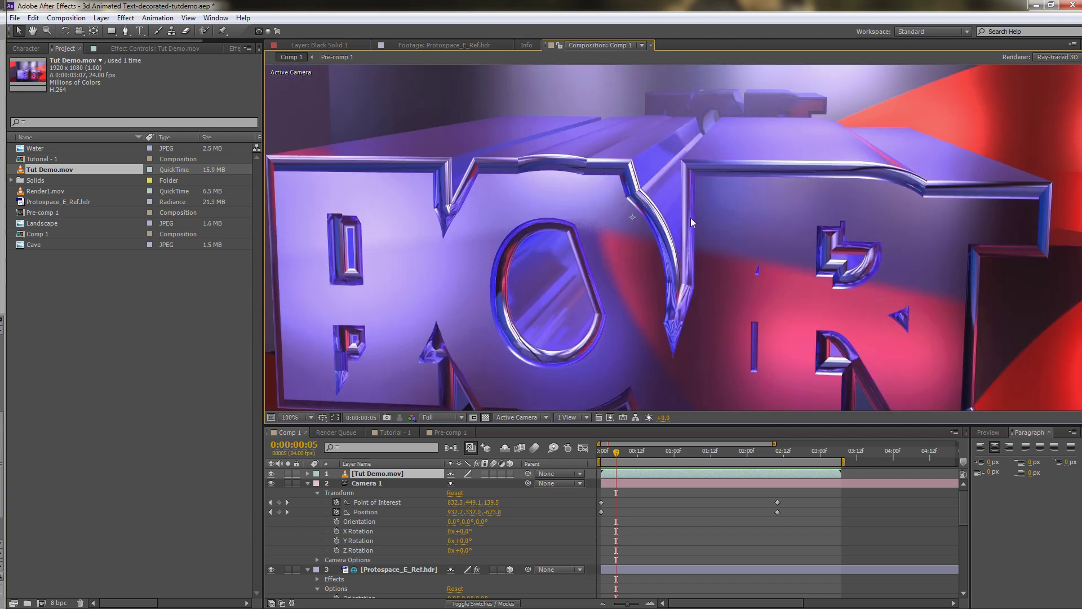
Step: Open the Comp 1 settings and the Ray-traced 3D renderer Options, moving that dialog aside
click(1053, 56)
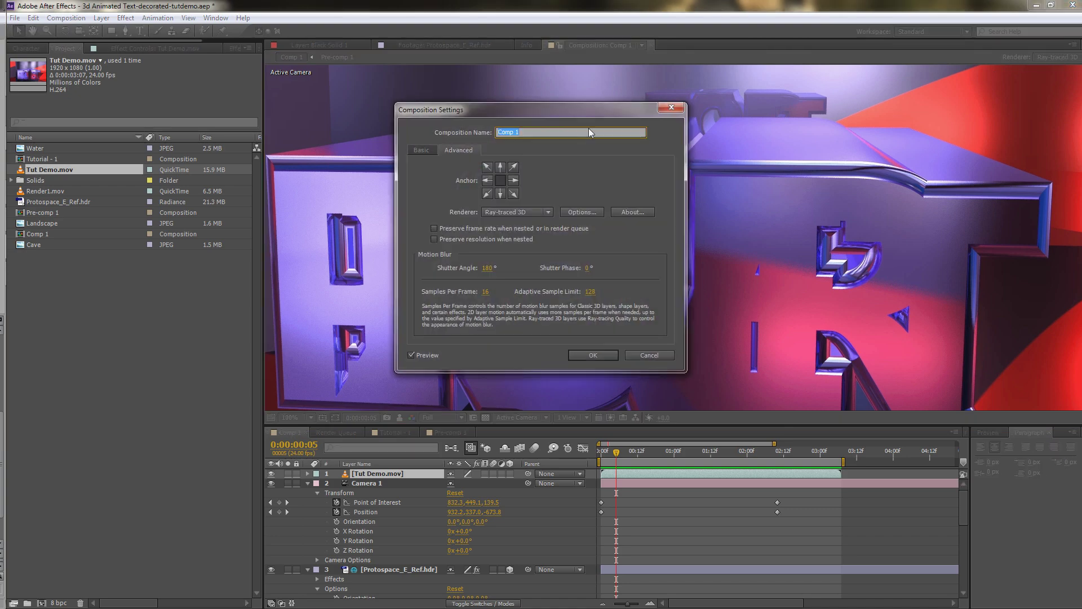
click(569, 212)
mouse_move(611, 184)
mouse_down()
mouse_move(642, 170)
mouse_move(691, 188)
mouse_up()
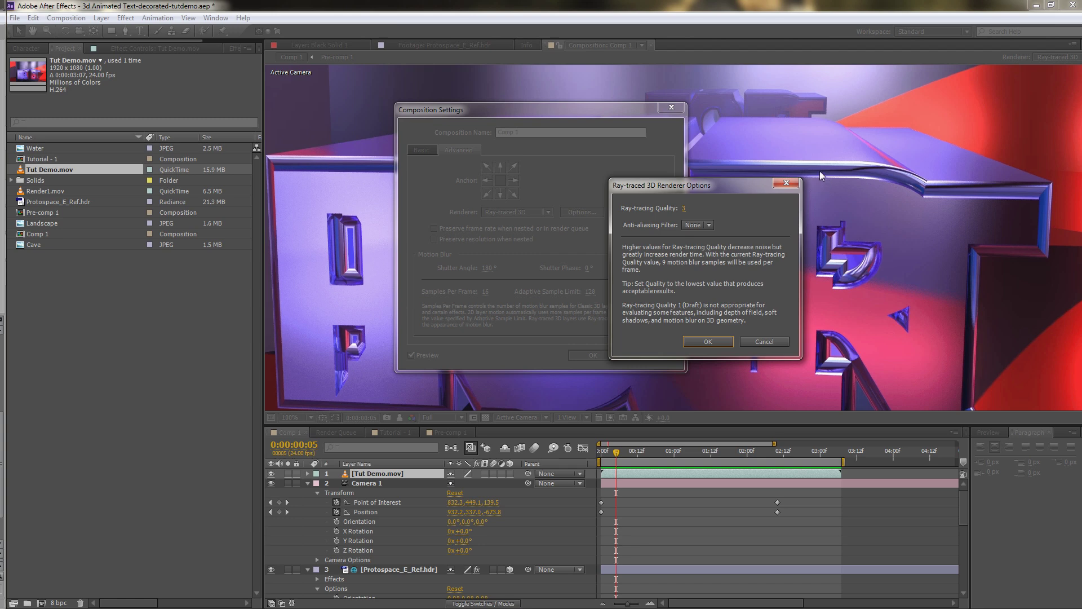
click(697, 225)
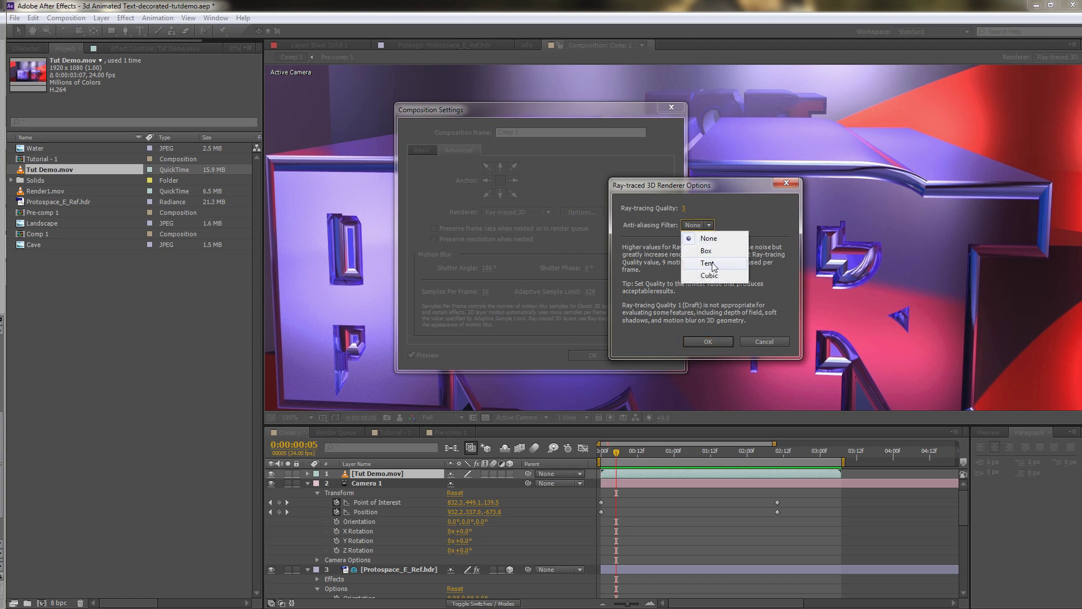
click(697, 225)
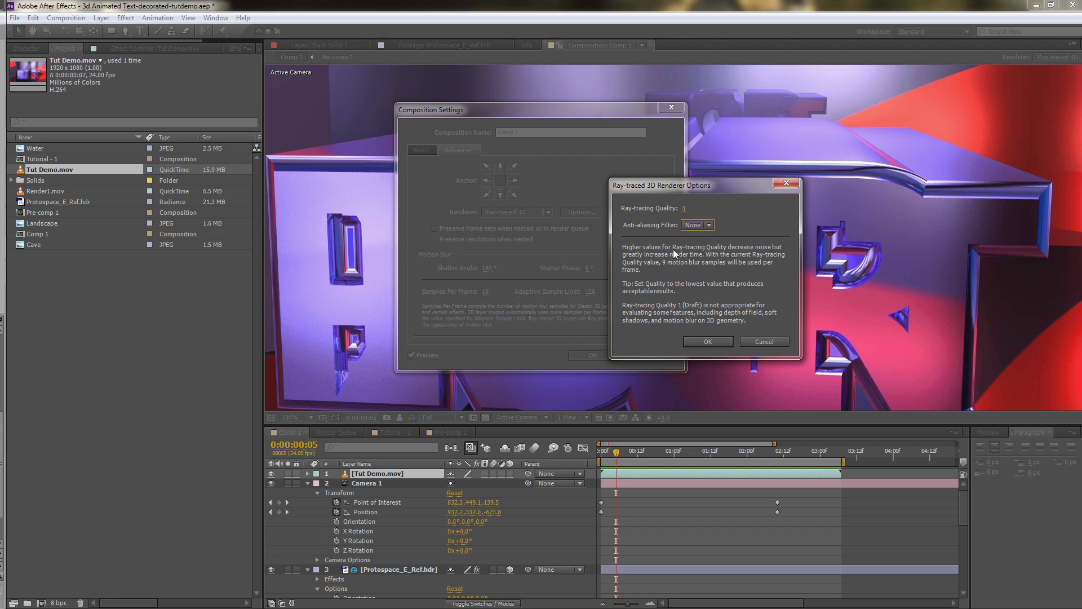
click(698, 225)
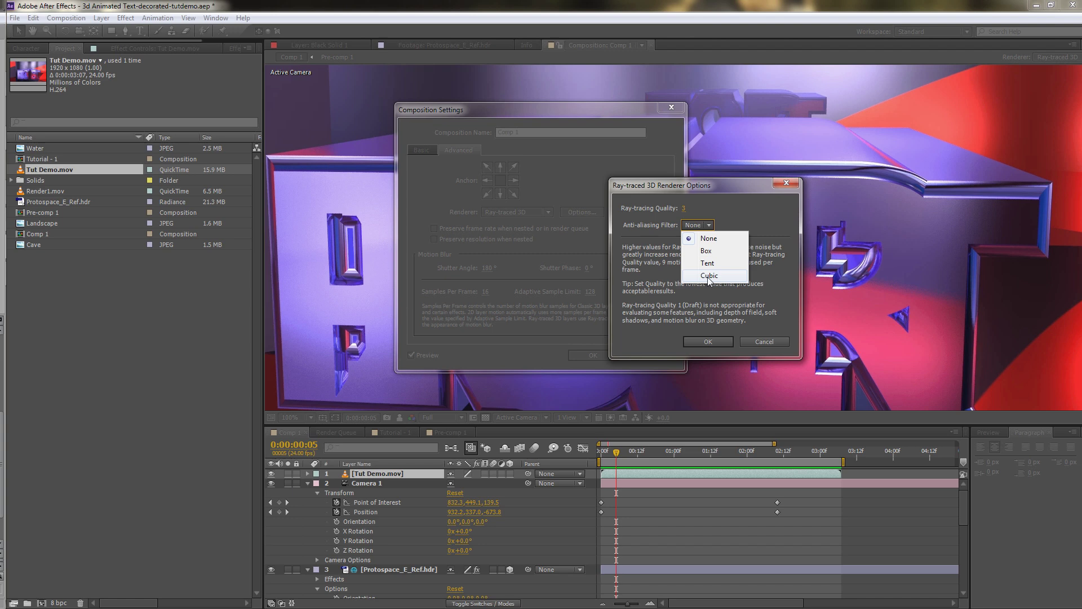
click(723, 218)
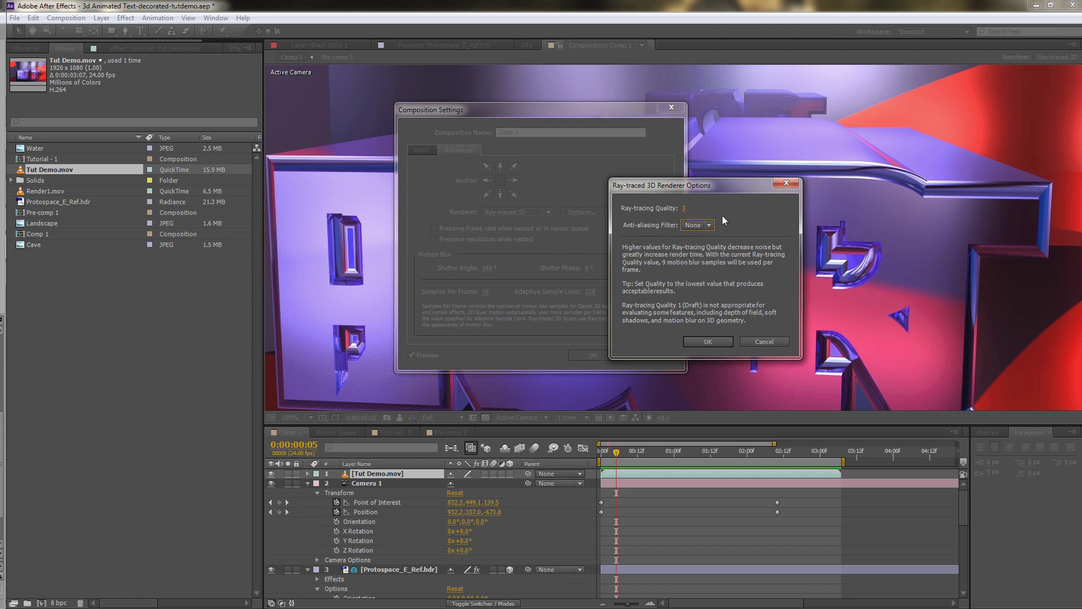
click(712, 225)
click(707, 237)
click(711, 228)
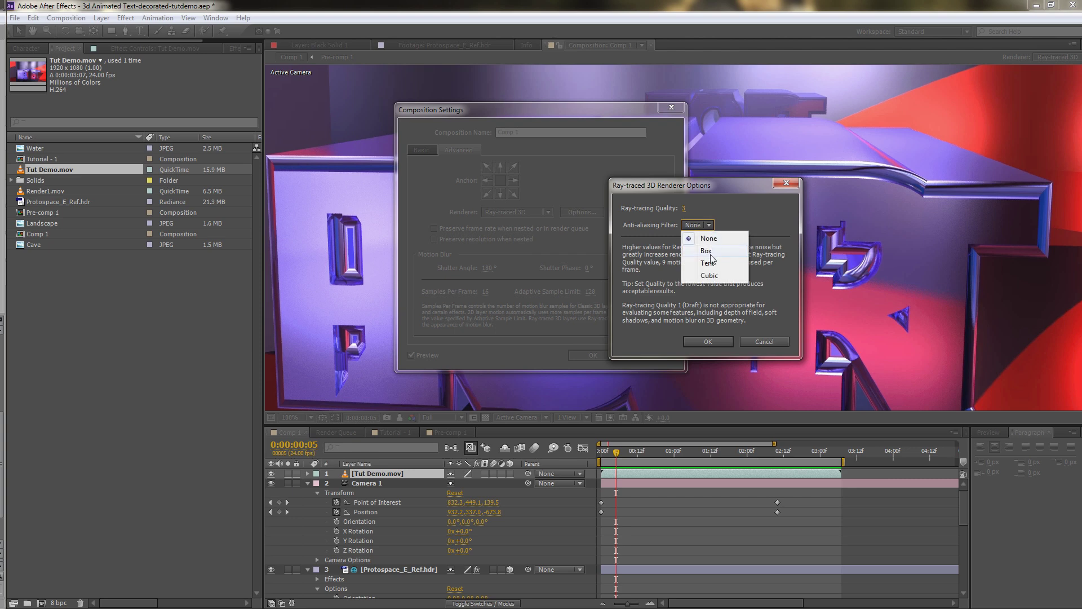
click(715, 233)
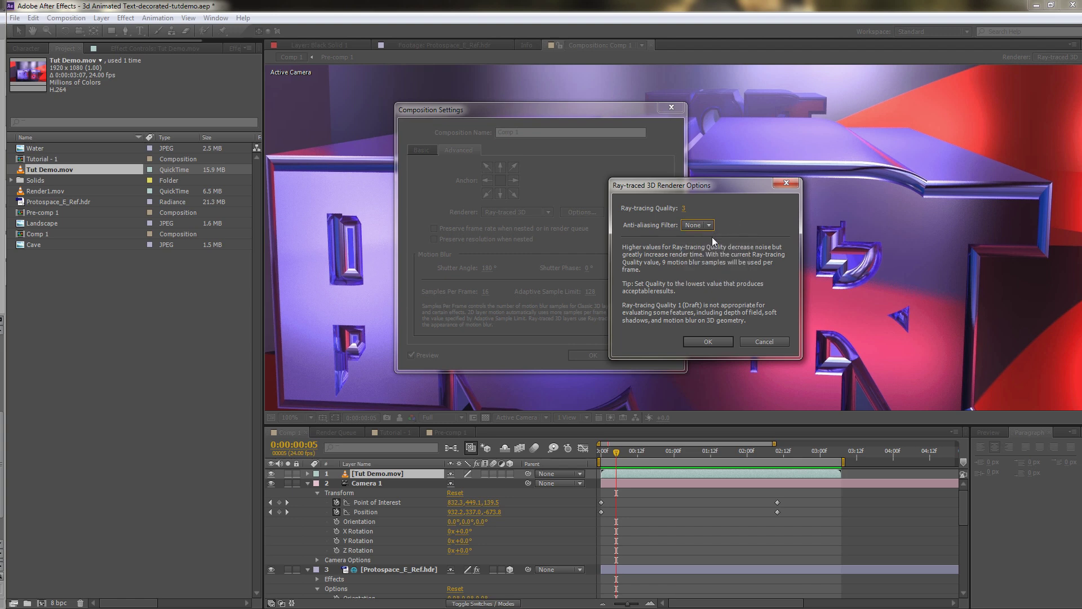
click(697, 225)
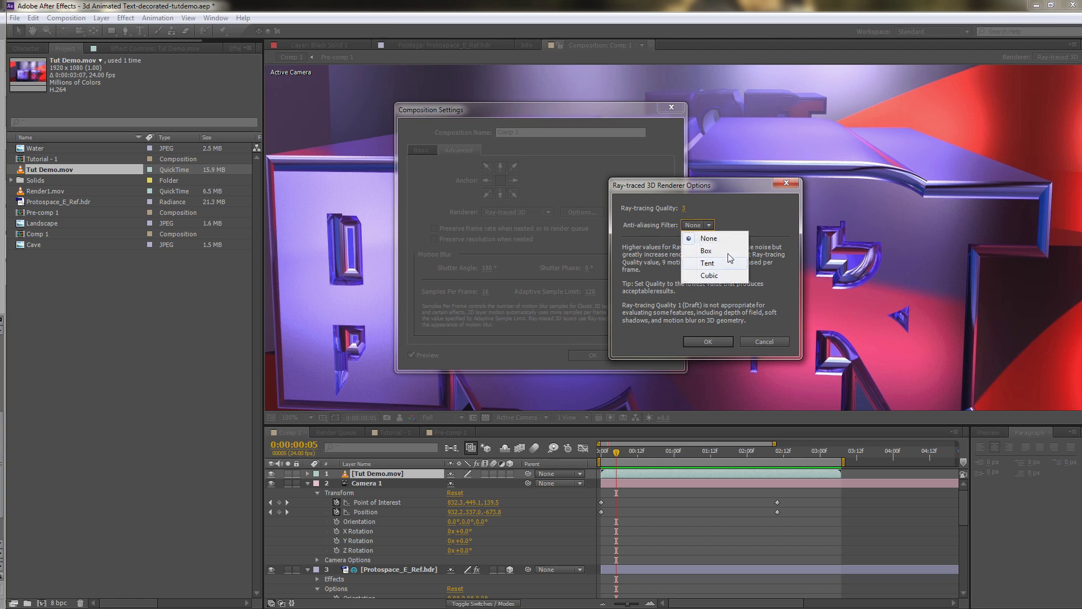
click(746, 218)
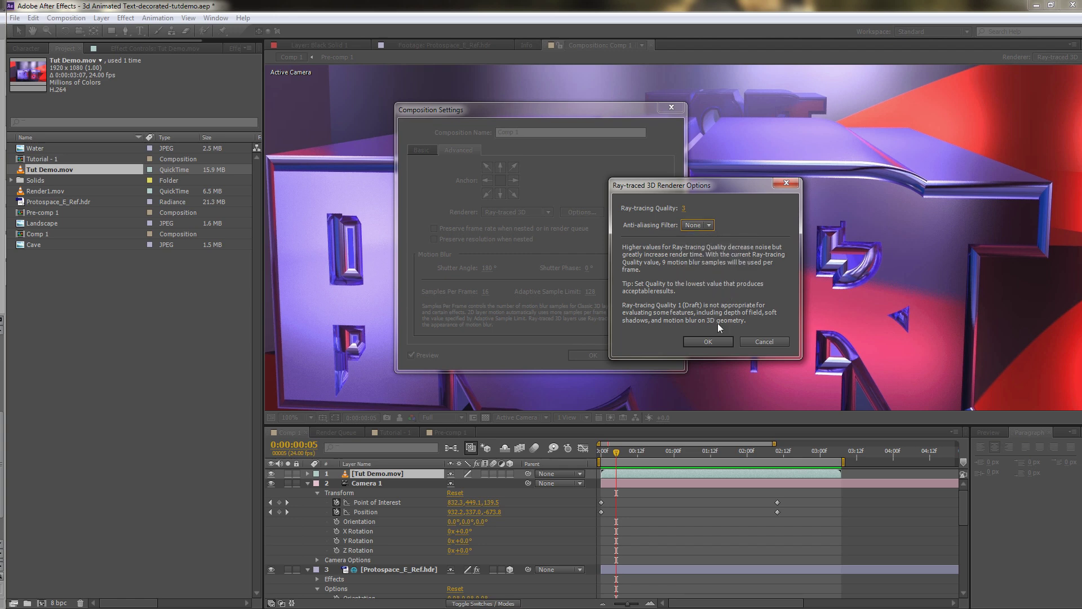
Step: Cancel both dialogs unchanged, zoom the viewer to 50%, and play the animation from 0:00:00:00
click(769, 340)
key(Escape)
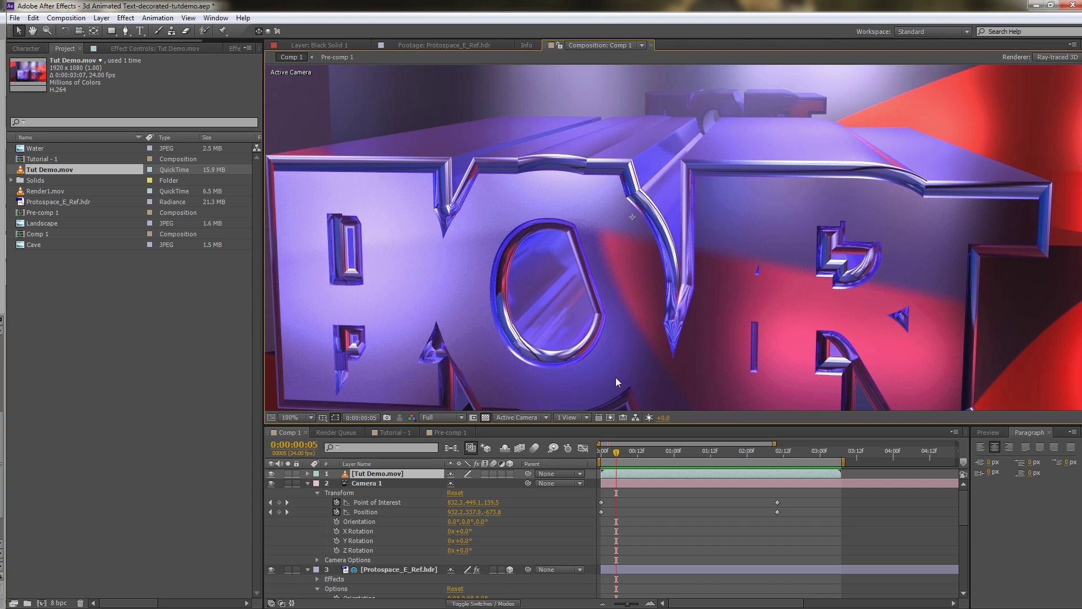
key(comma)
key(comma)
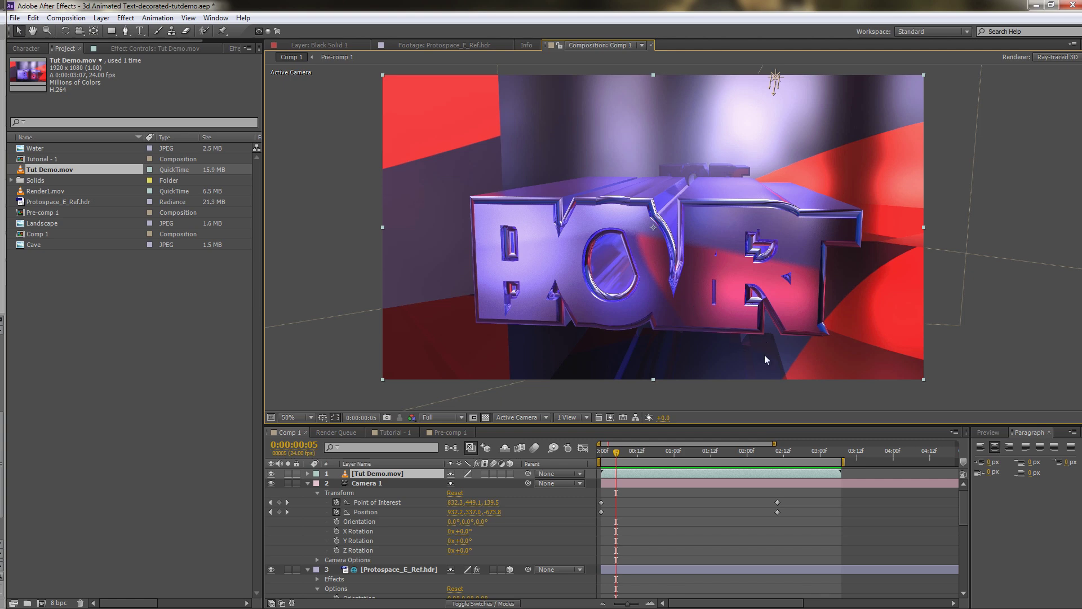
key(comma)
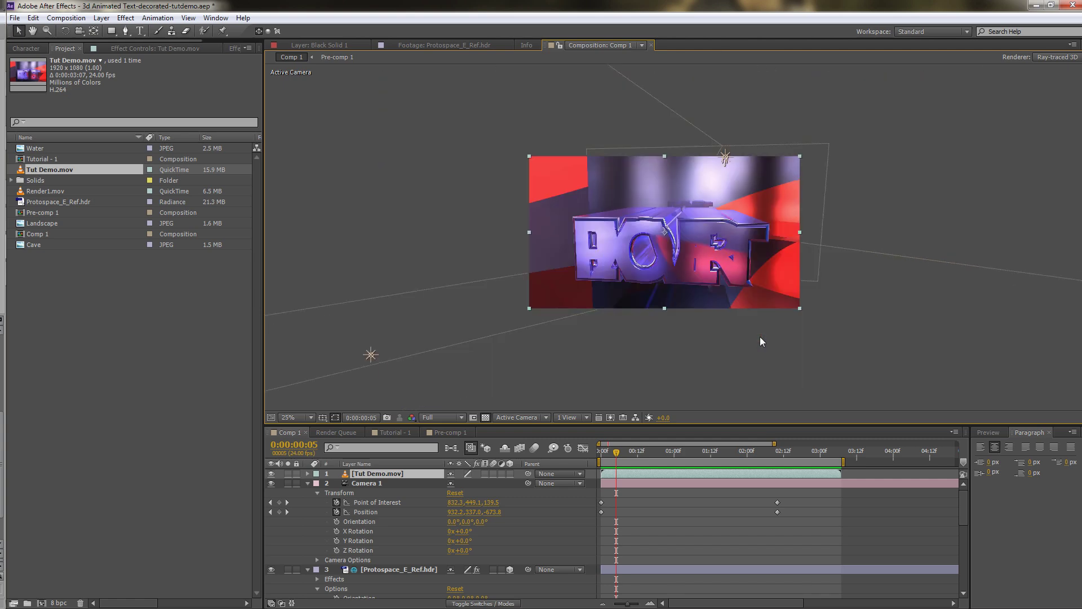
key(period)
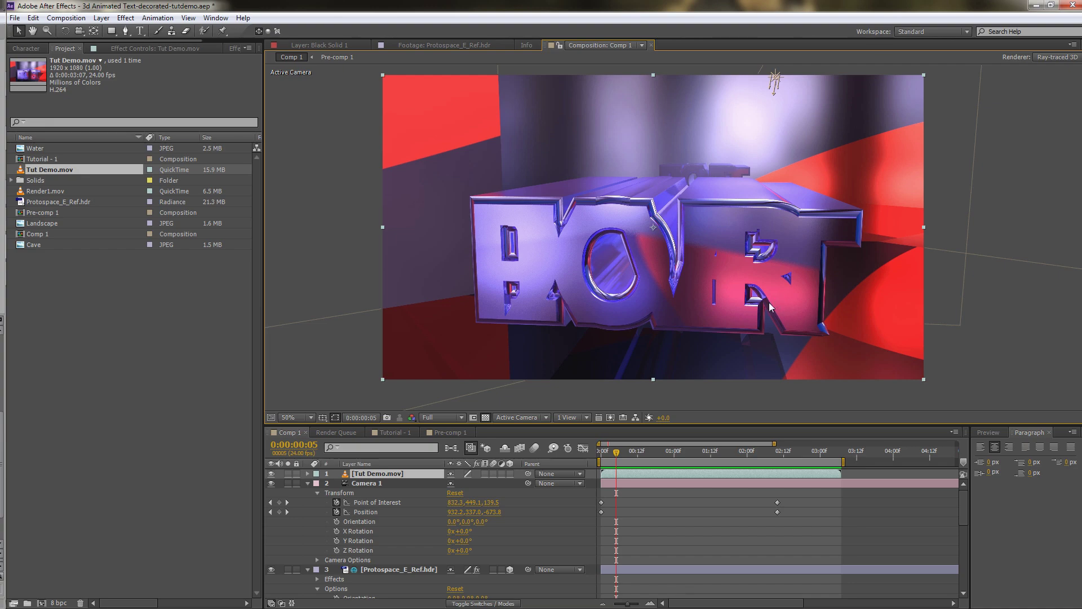
drag(613, 454, 601, 454)
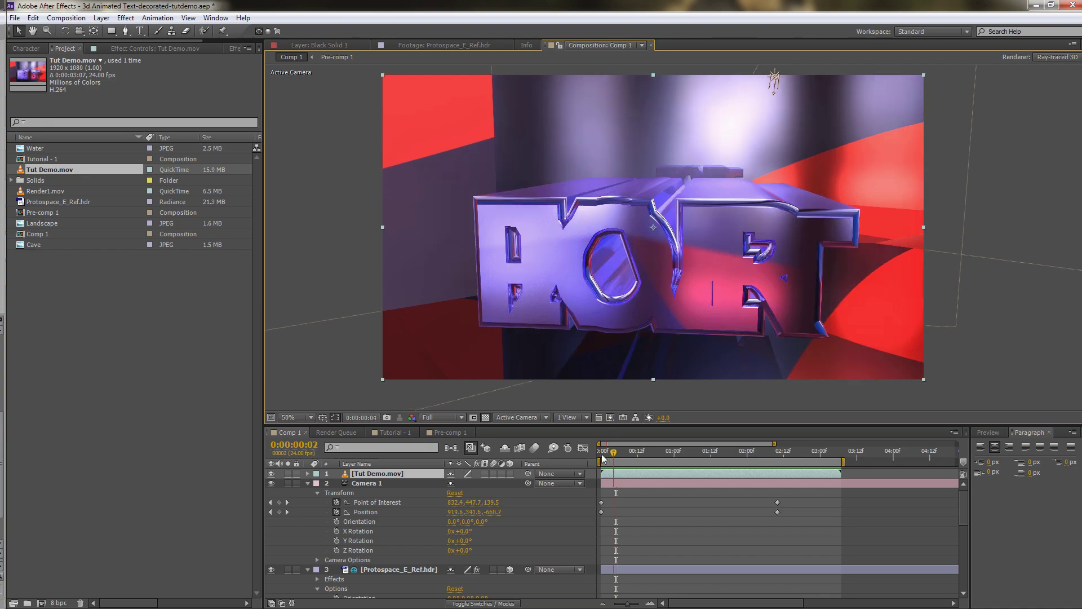
key(space)
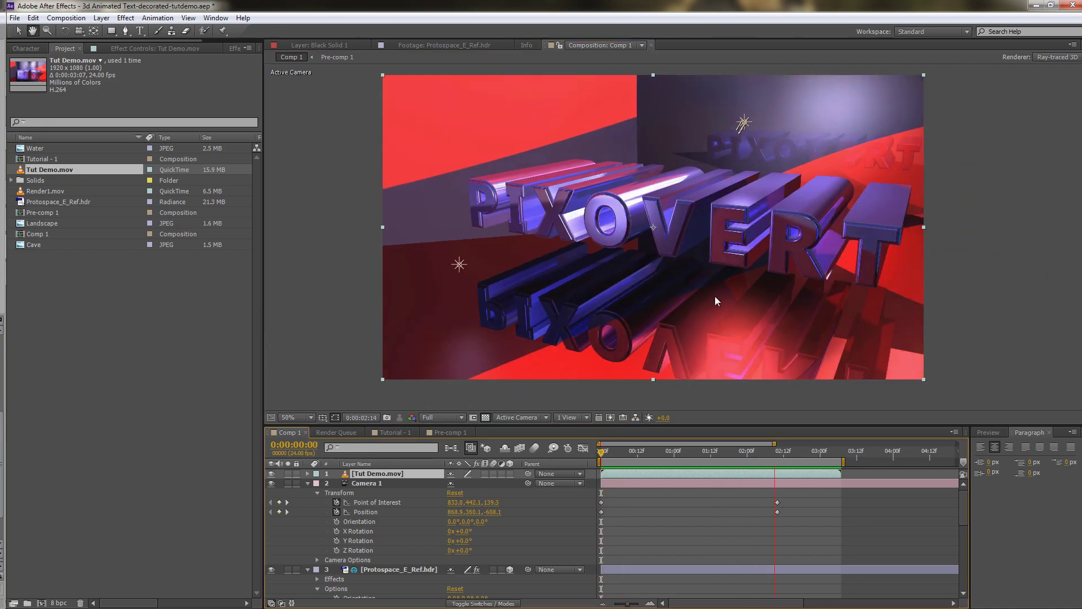